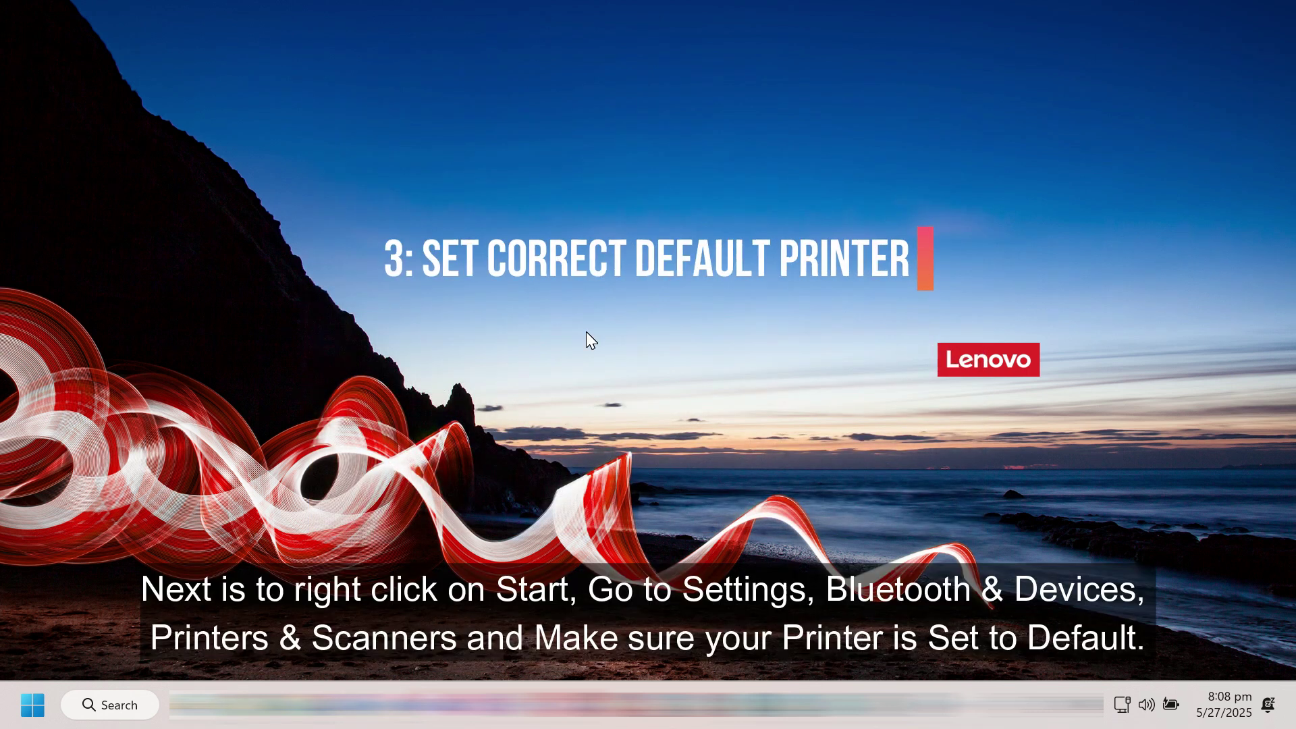
# From the Win+X menu, reach Settings > Bluetooth & devices > Printers & scanners.
pyautogui.rightClick(33, 704)
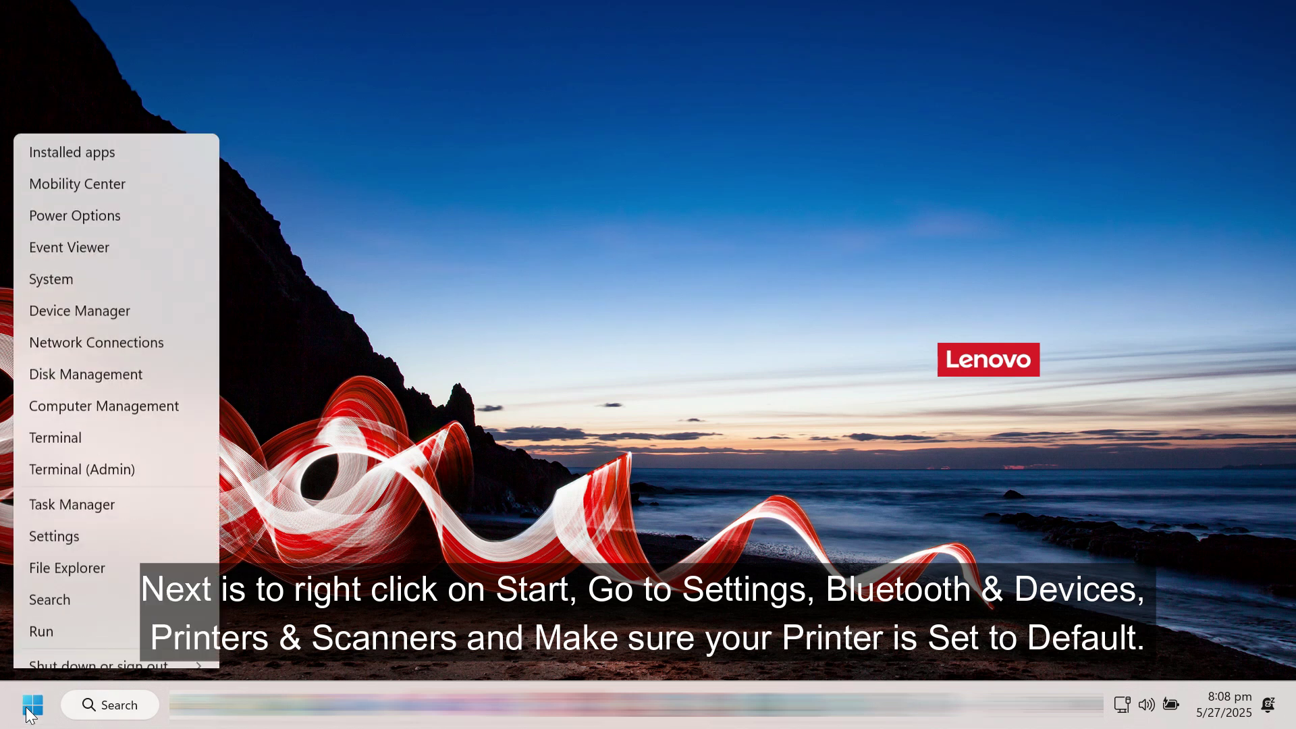
pyautogui.click(79, 490)
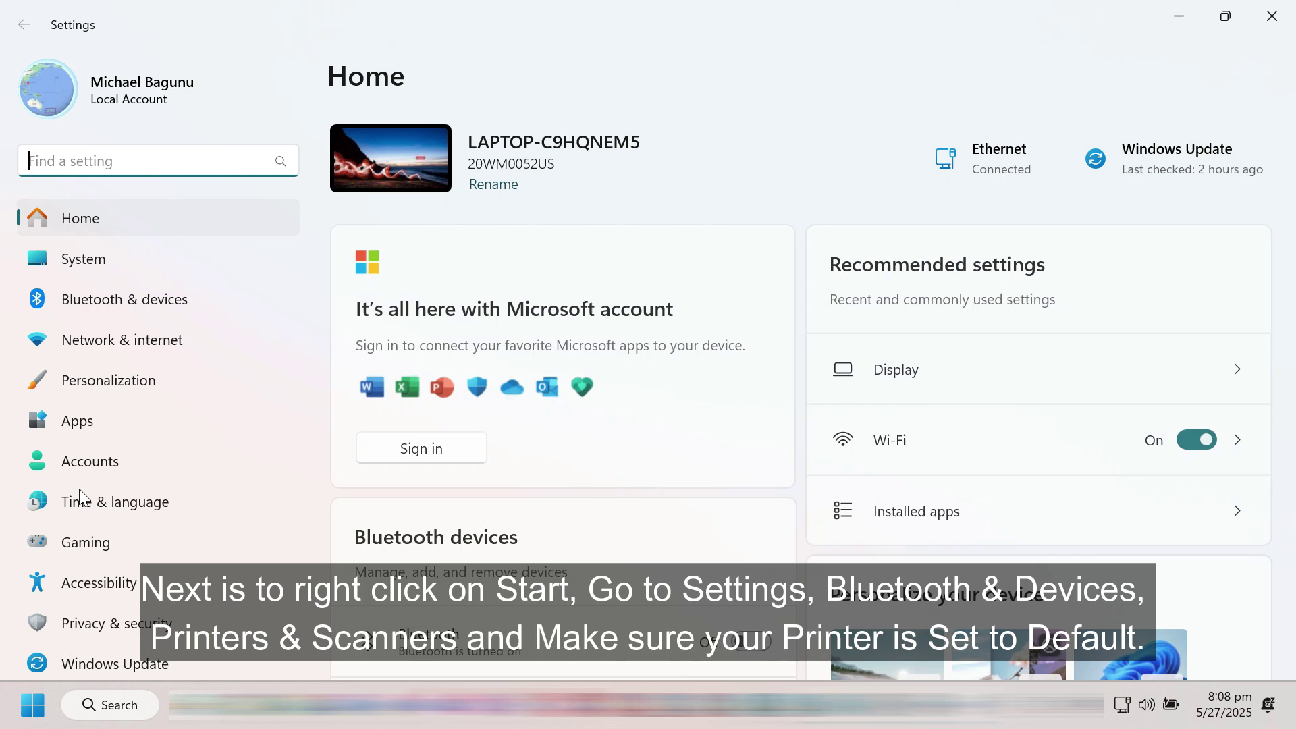
pyautogui.click(94, 309)
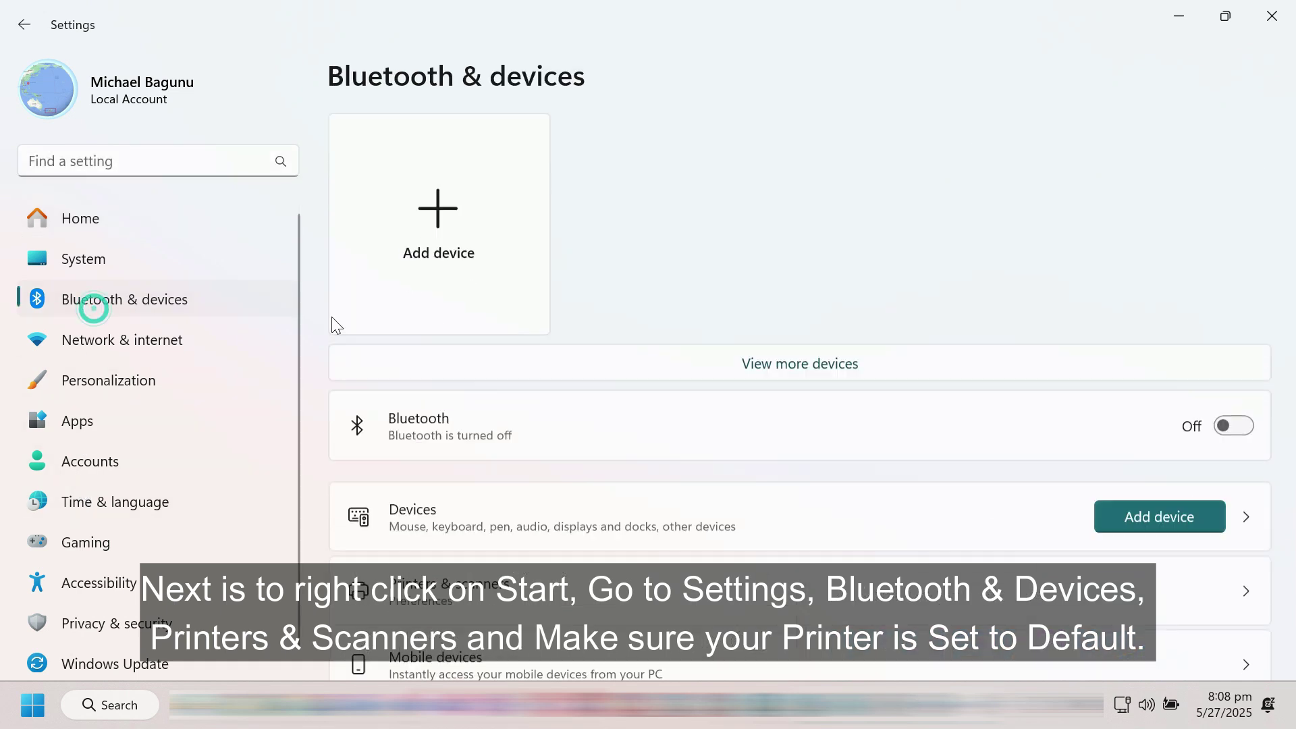
pyautogui.scroll(-3, 730, 435)
pyautogui.click(565, 345)
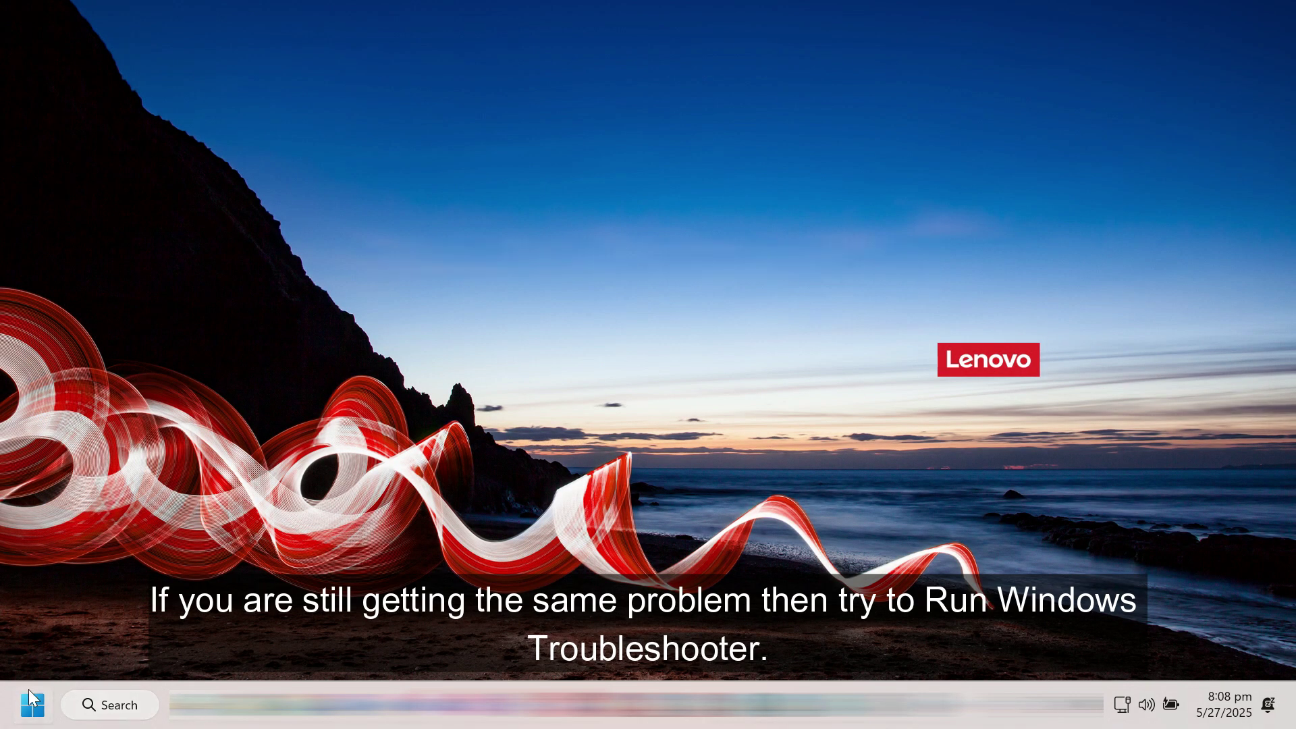
# Go to Settings > System > Troubleshoot > Other troubleshooters.
pyautogui.rightClick(33, 705)
pyautogui.click(55, 486)
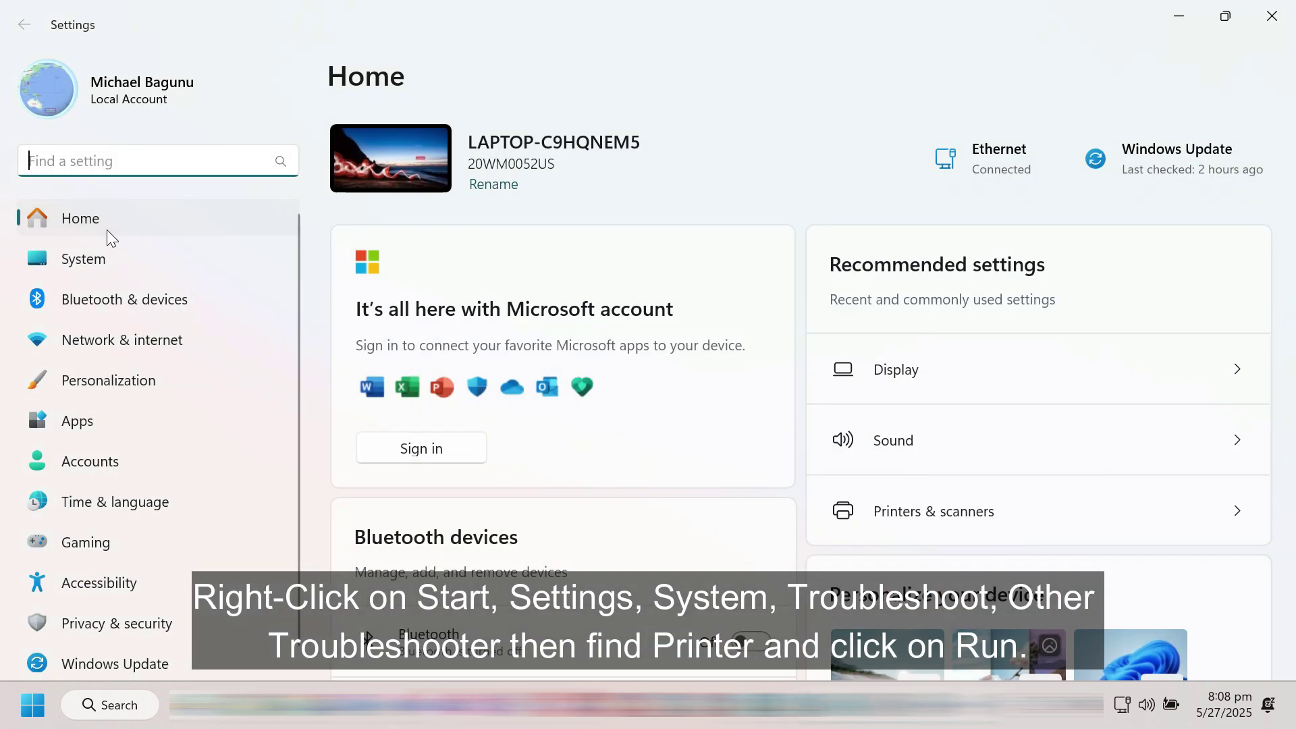
pyautogui.click(84, 262)
pyautogui.scroll(-5, 654, 319)
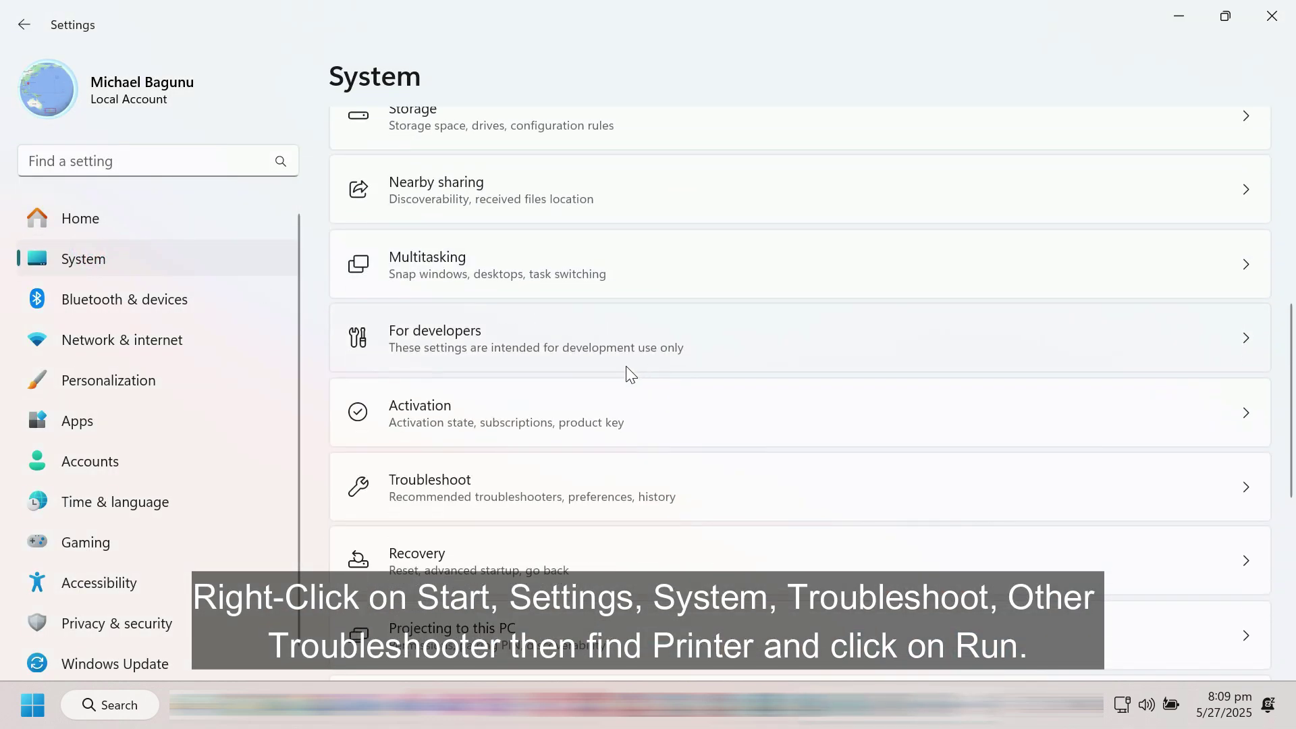
pyautogui.click(519, 483)
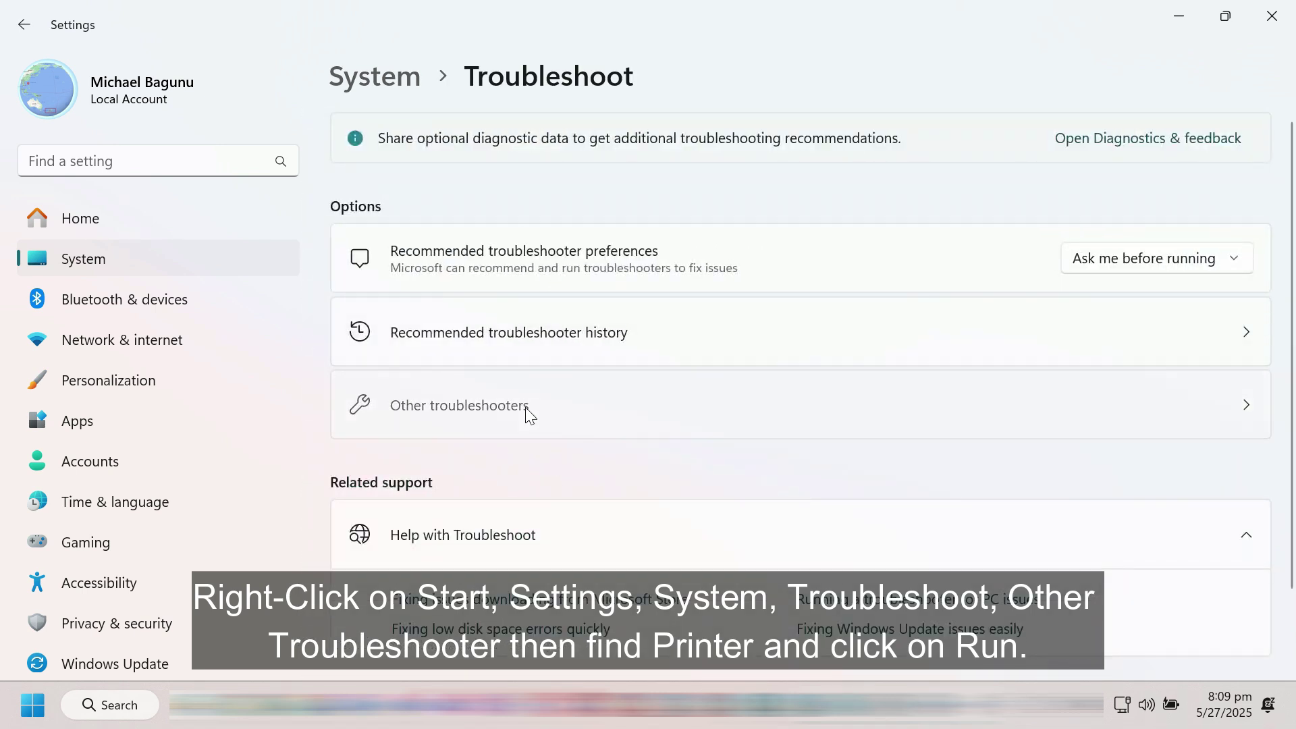
pyautogui.click(529, 410)
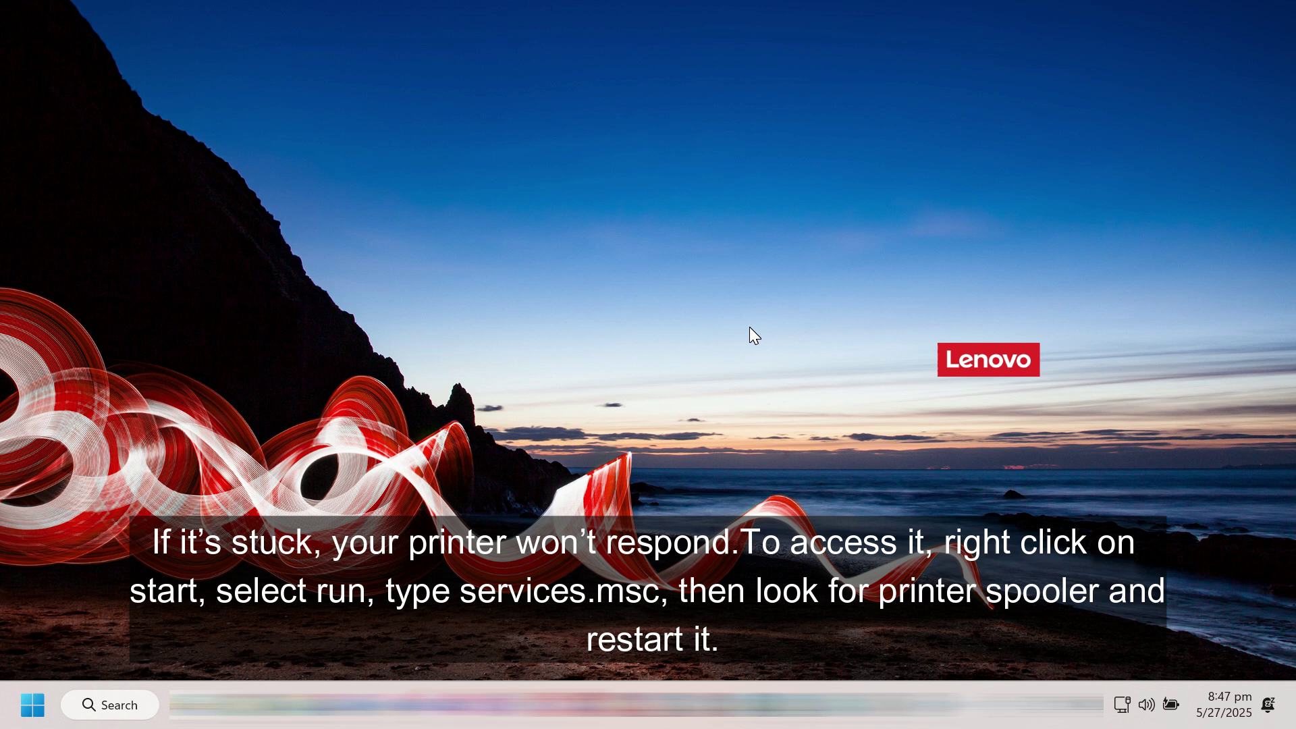
# Launch the Services console by running services.msc from the Run dialog.
pyautogui.rightClick(33, 706)
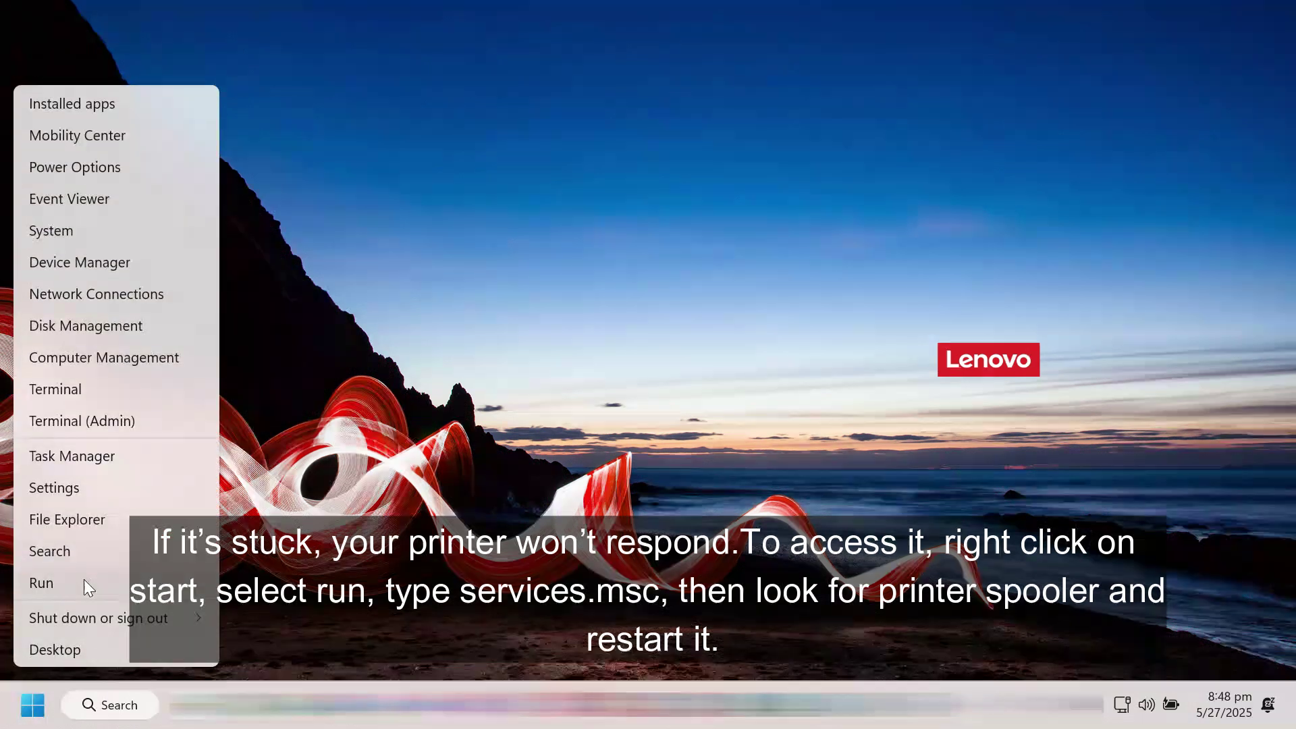
pyautogui.click(85, 580)
pyautogui.write('servic')
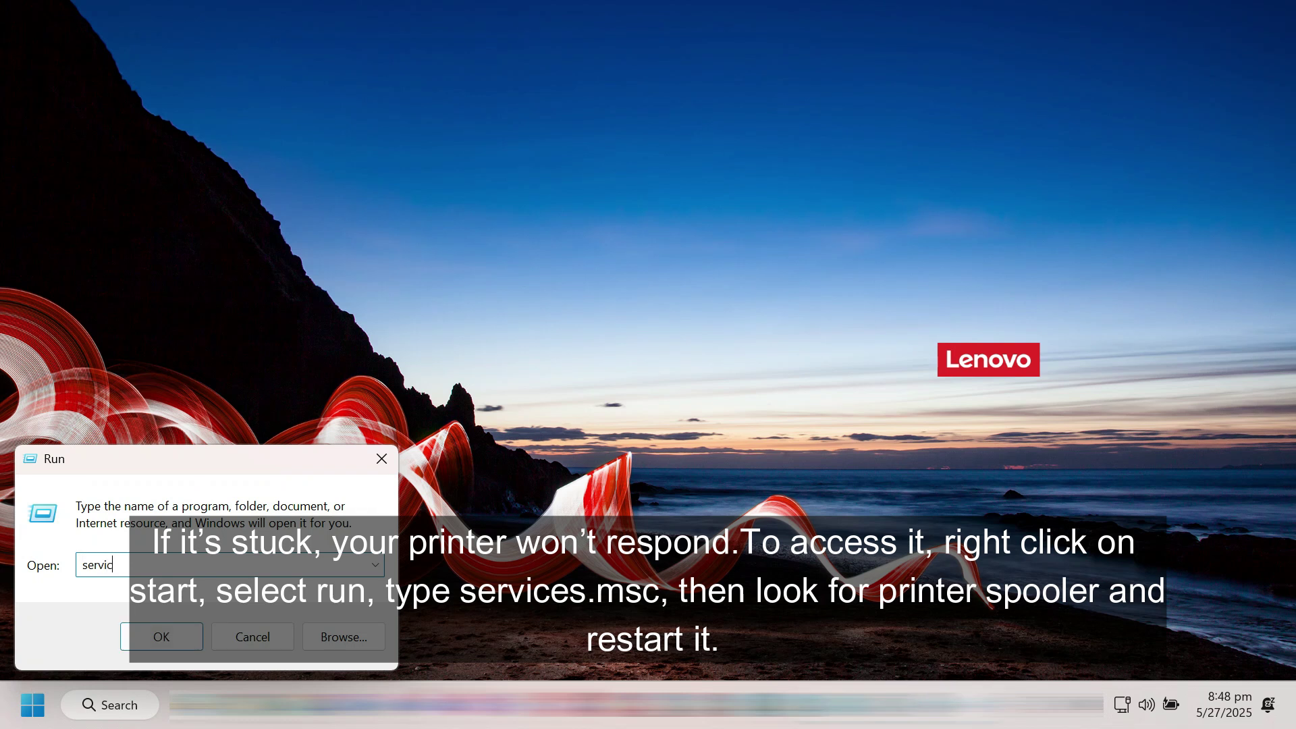
pyautogui.write('es.msc')
pyautogui.press('Return')
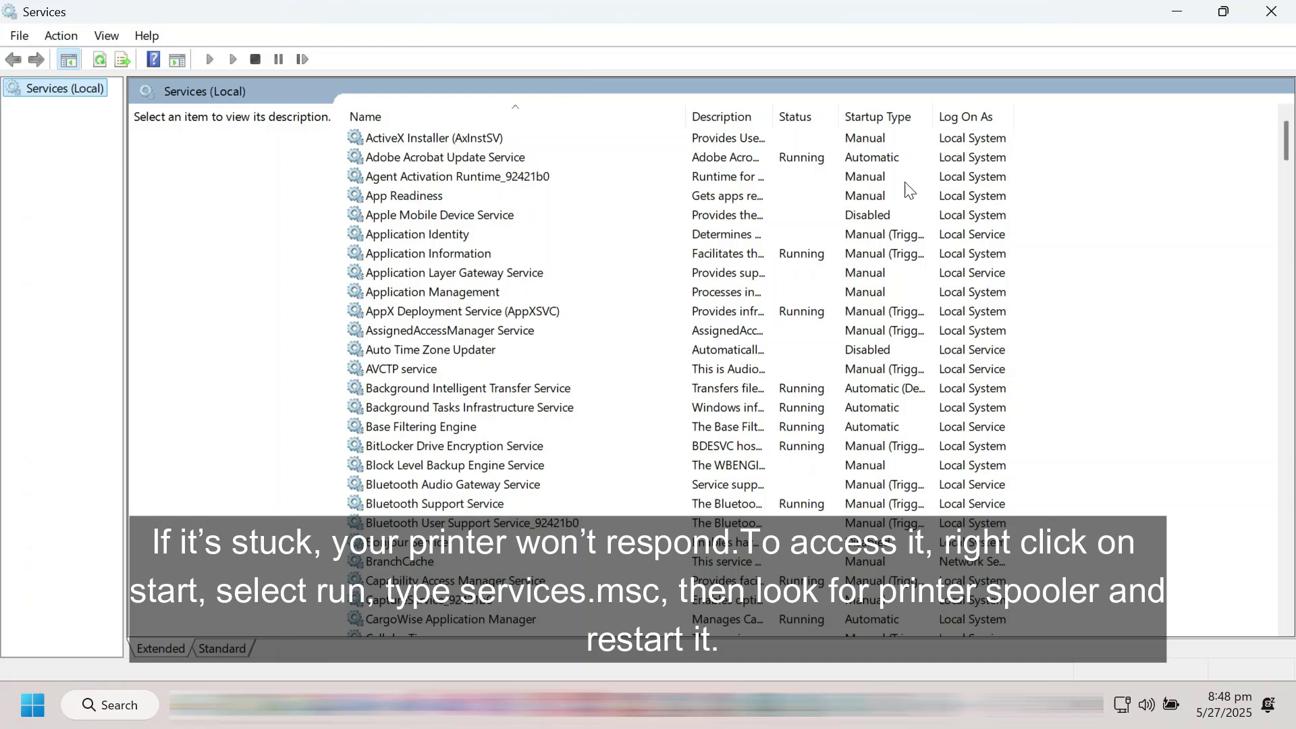
# Locate Print Spooler in the Services list and bring up its restart actions.
pyautogui.click(444, 332)
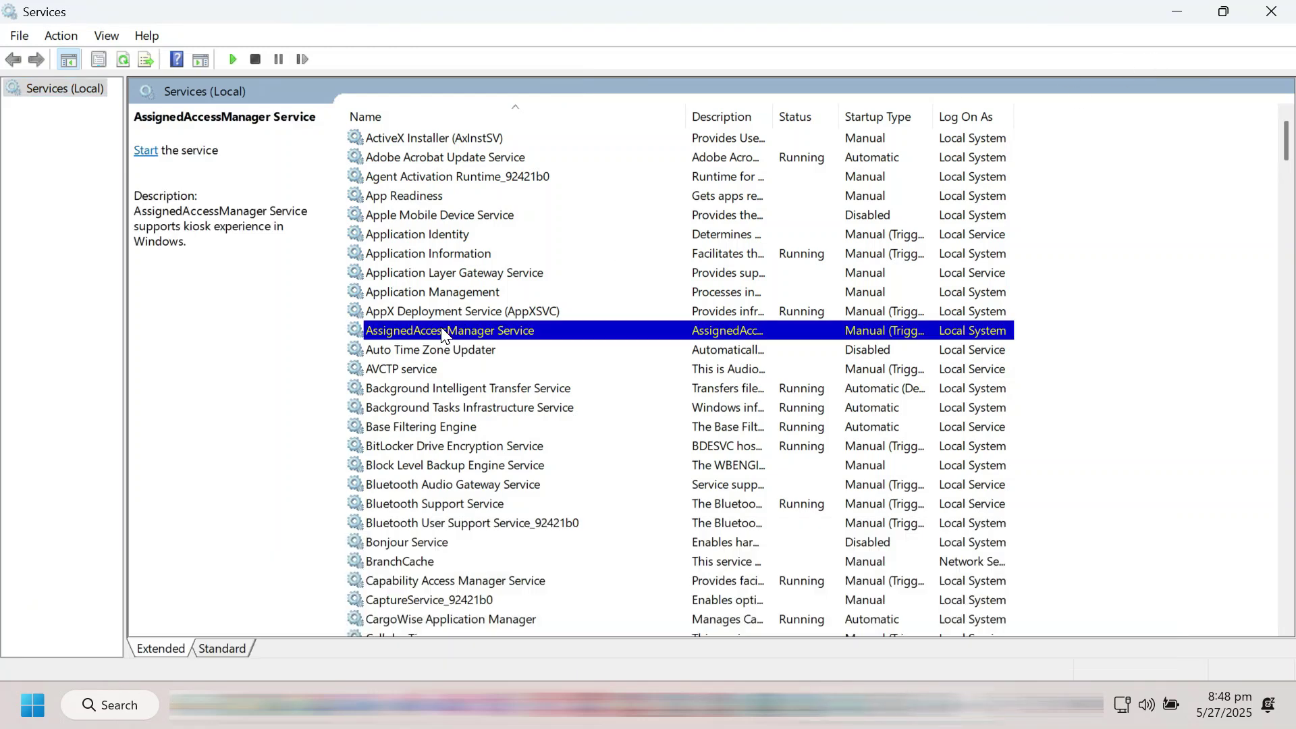
pyautogui.press('p')
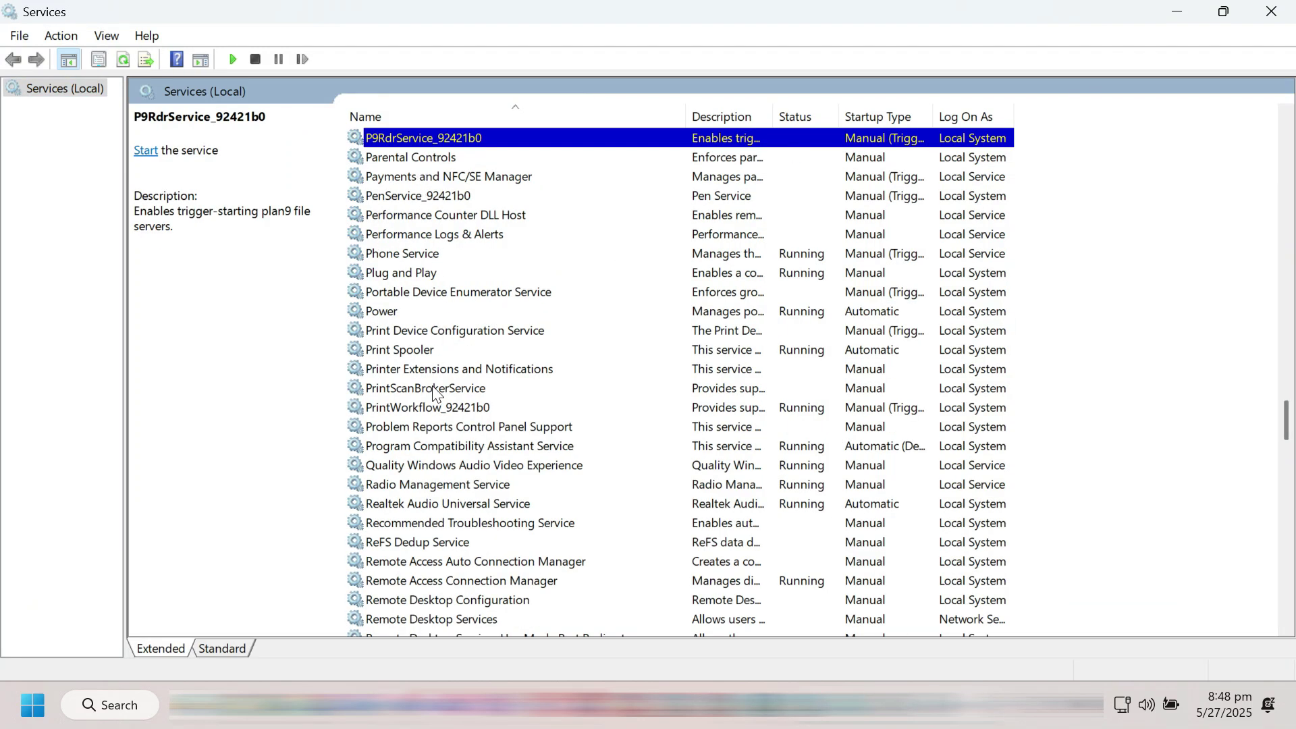
pyautogui.click(410, 351)
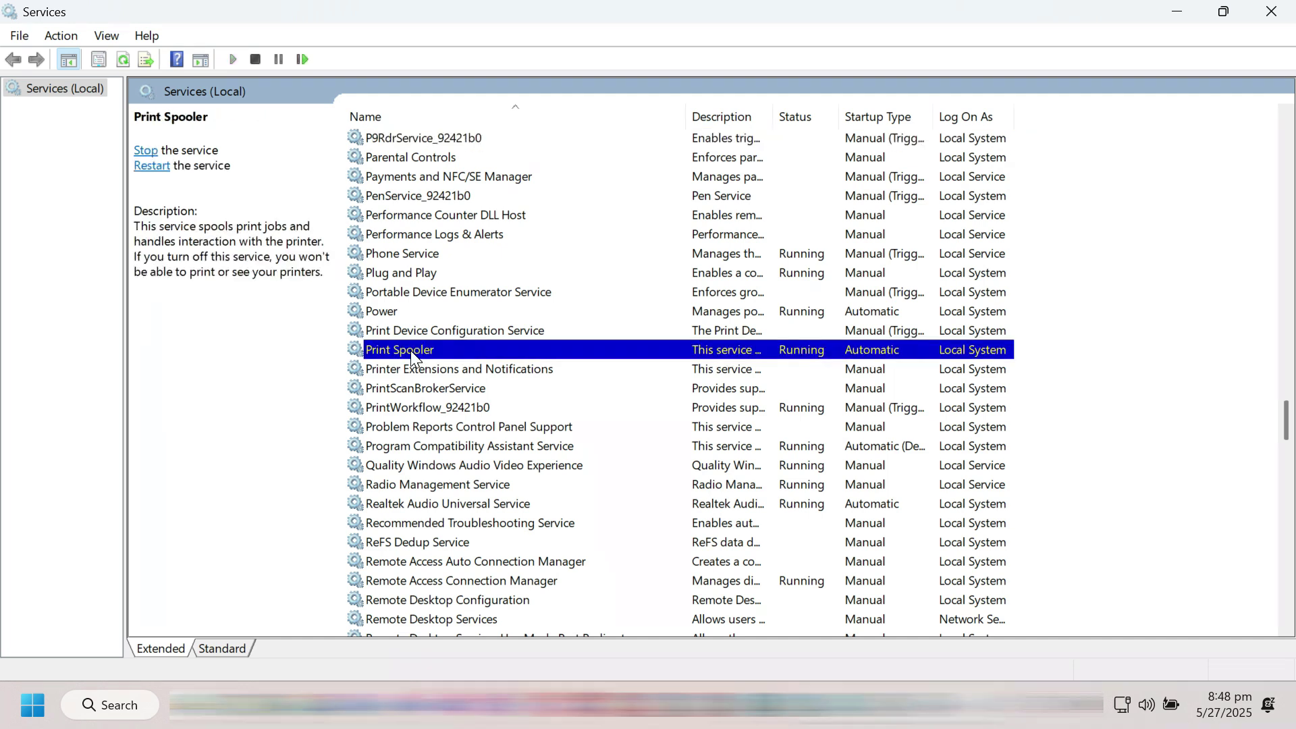
pyautogui.rightClick(410, 351)
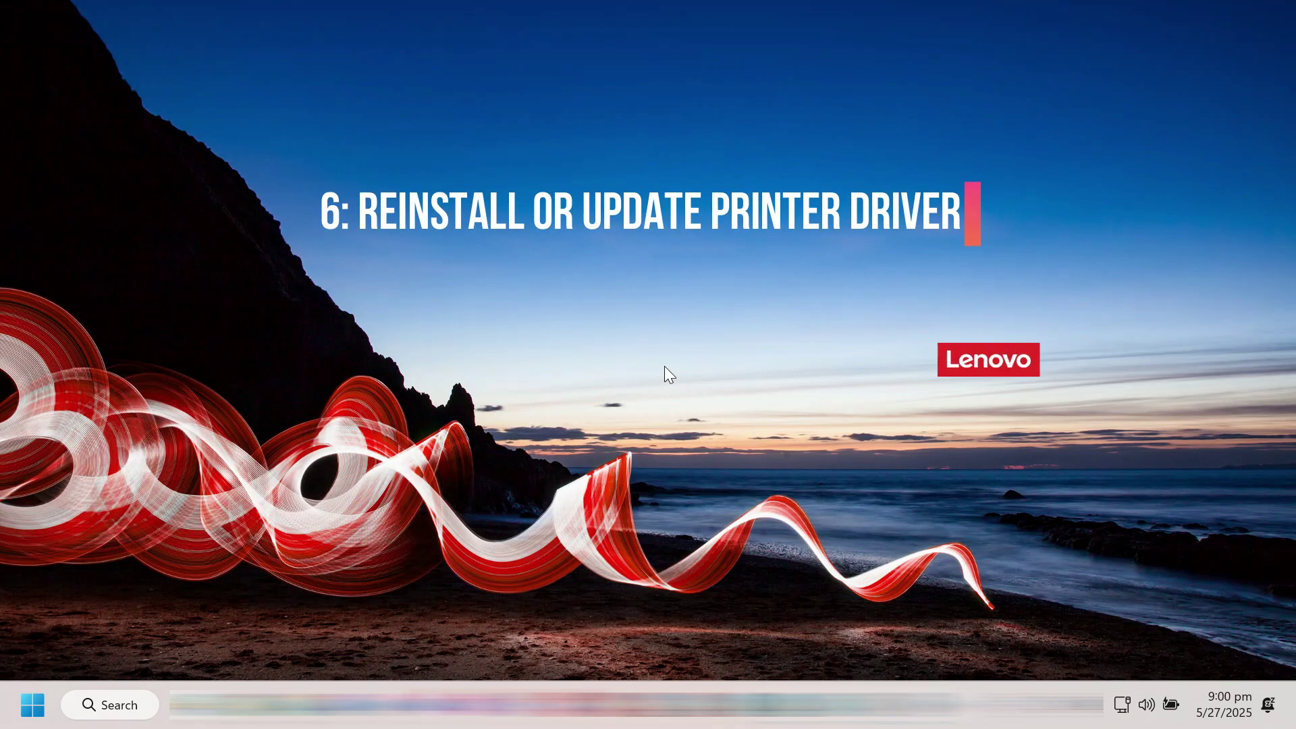
# Launch Device Manager by running devmgmt.msc from the Run dialog.
pyautogui.rightClick(40, 708)
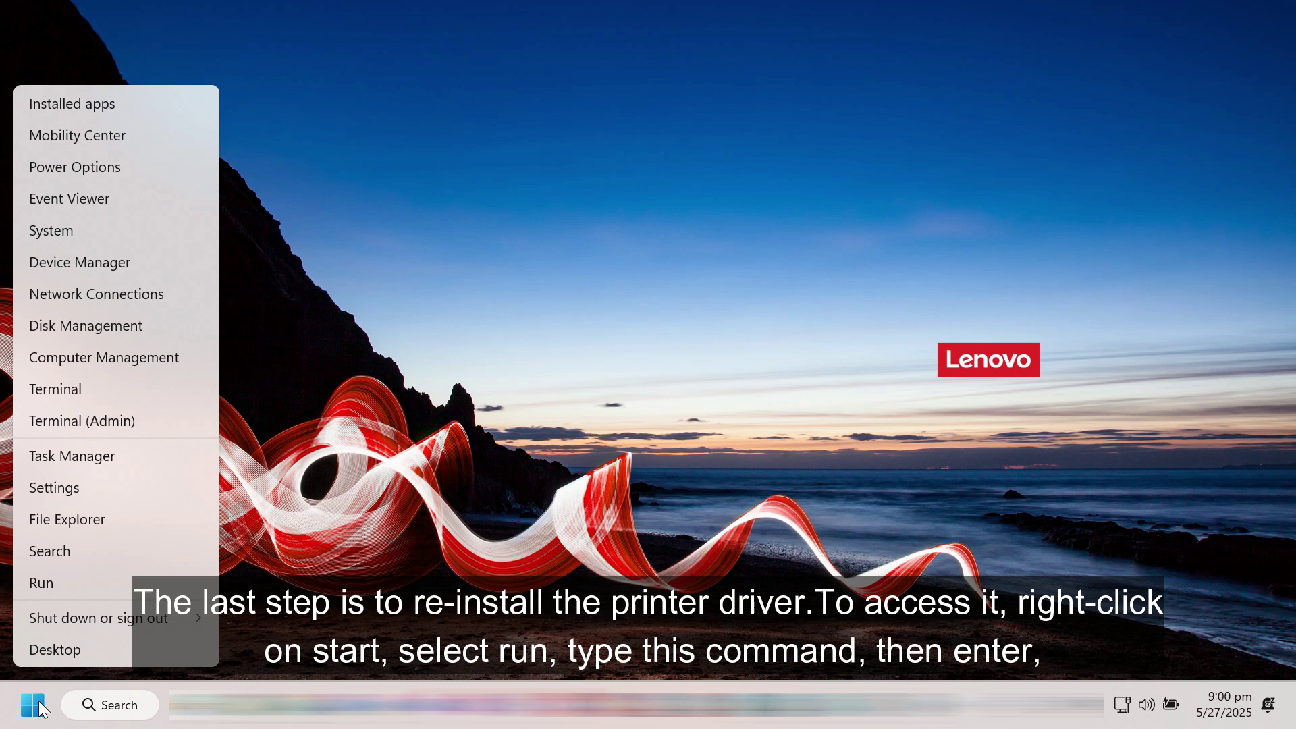
pyautogui.click(42, 583)
pyautogui.write('de')
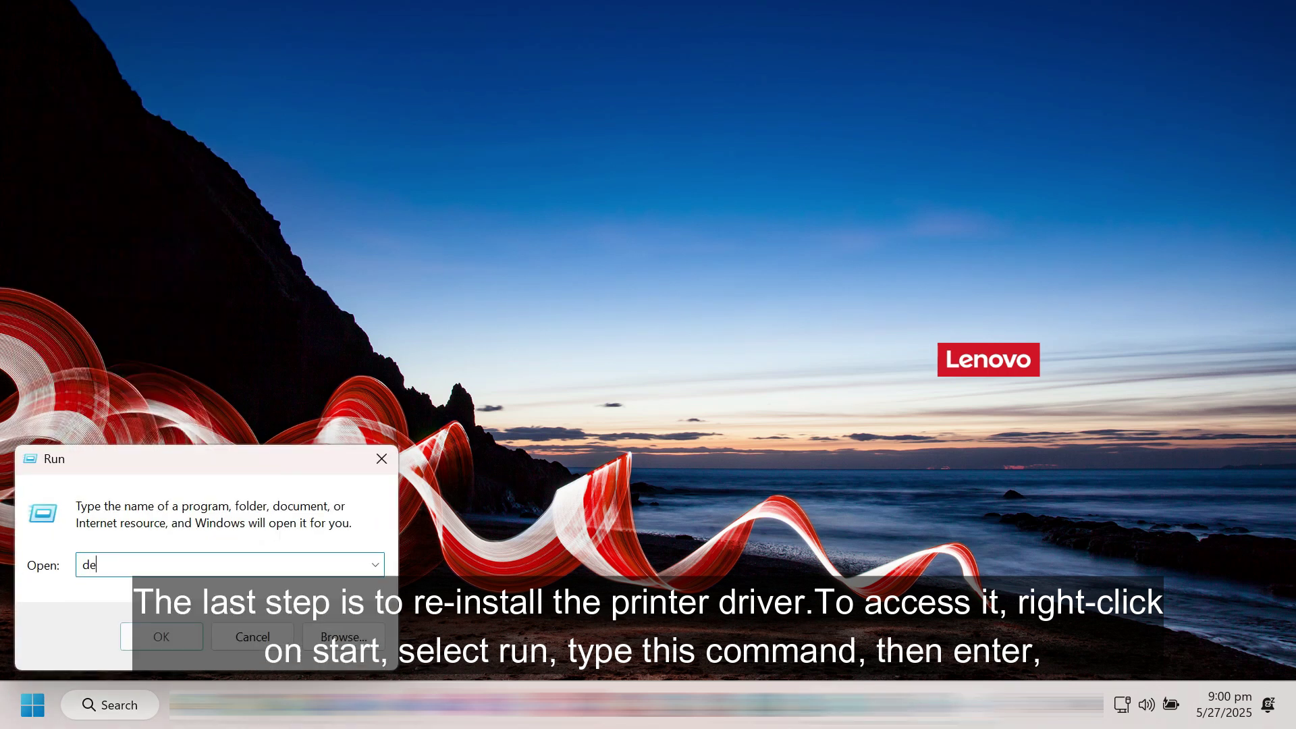
pyautogui.write('vmgmt.msc')
pyautogui.press('Return')
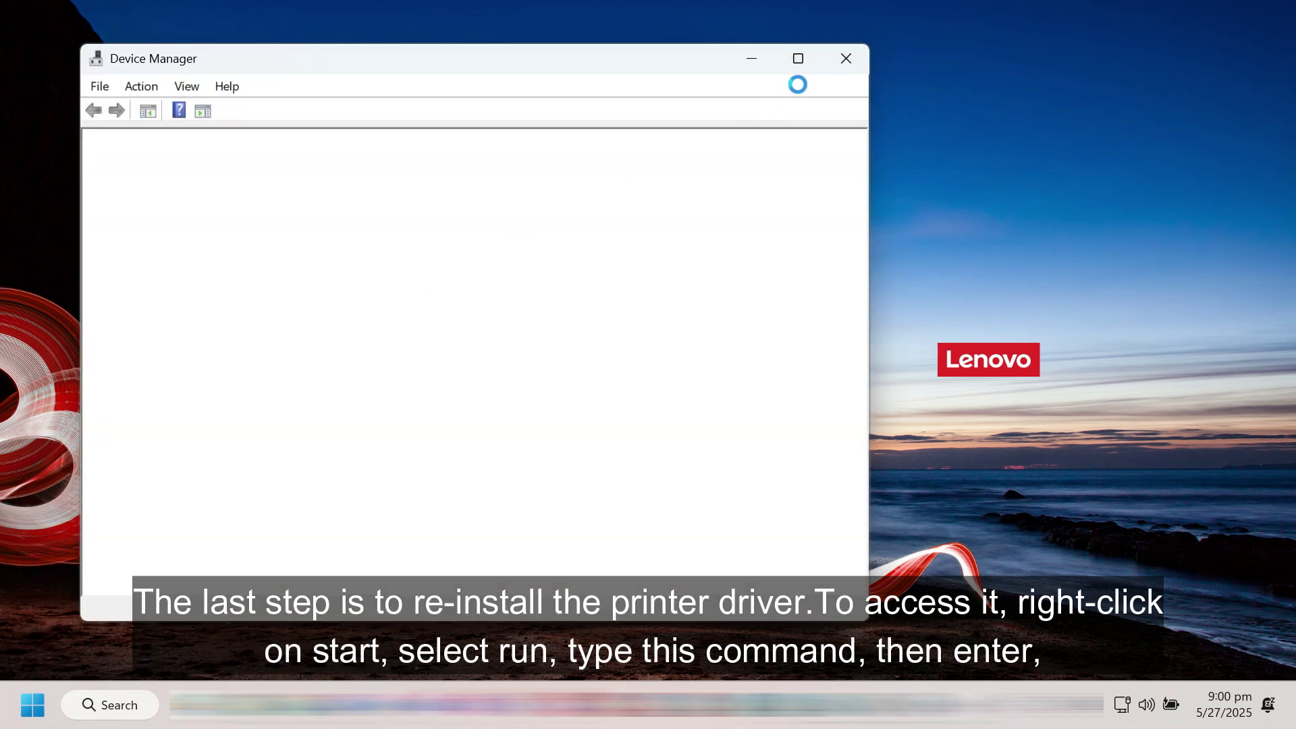
# Maximize Device Manager, expand Print queues, and bring up Uninstall for Microsoft Print to PDF.
pyautogui.click(797, 57)
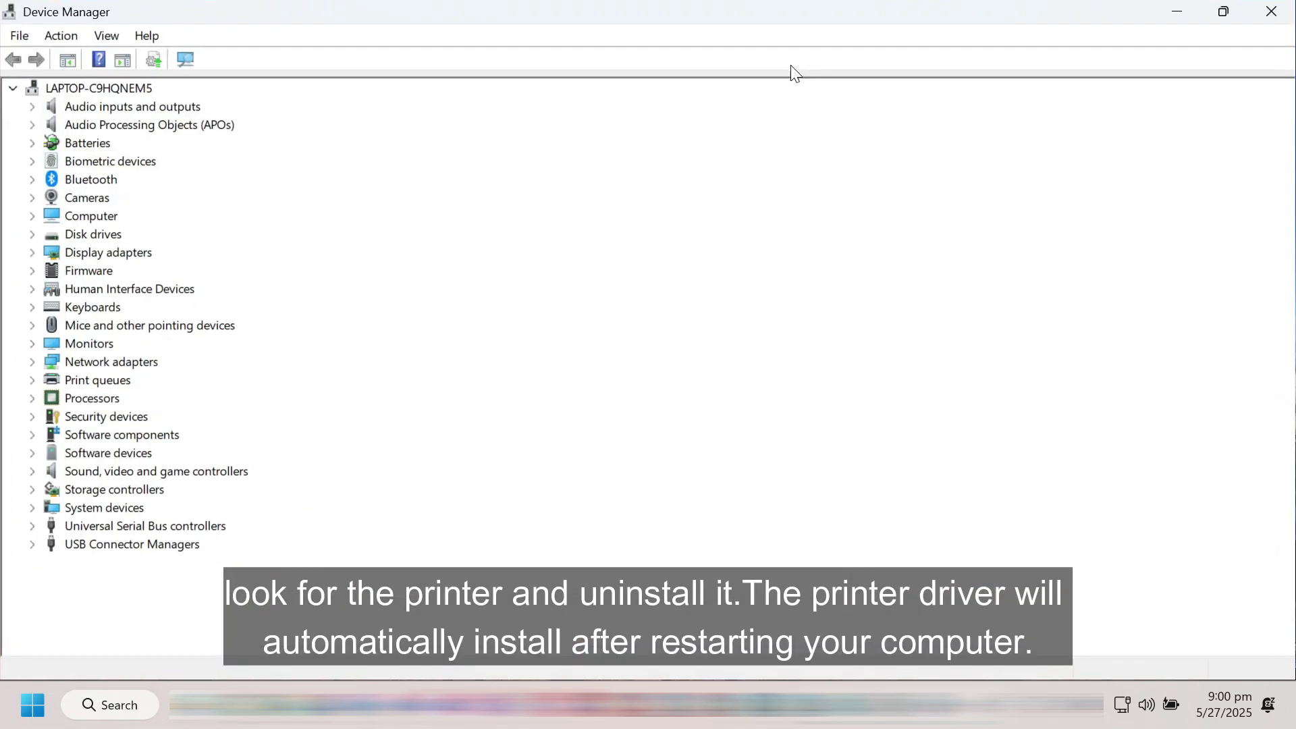
pyautogui.click(32, 380)
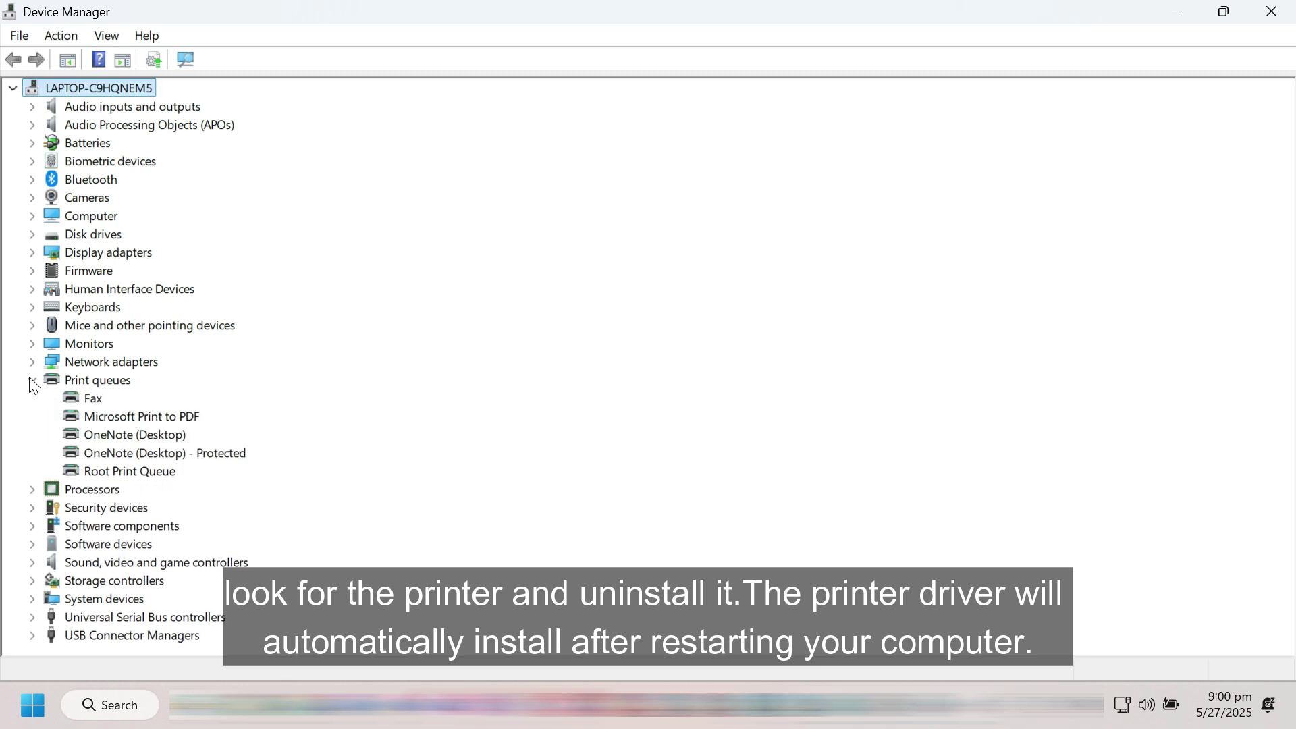
pyautogui.rightClick(127, 417)
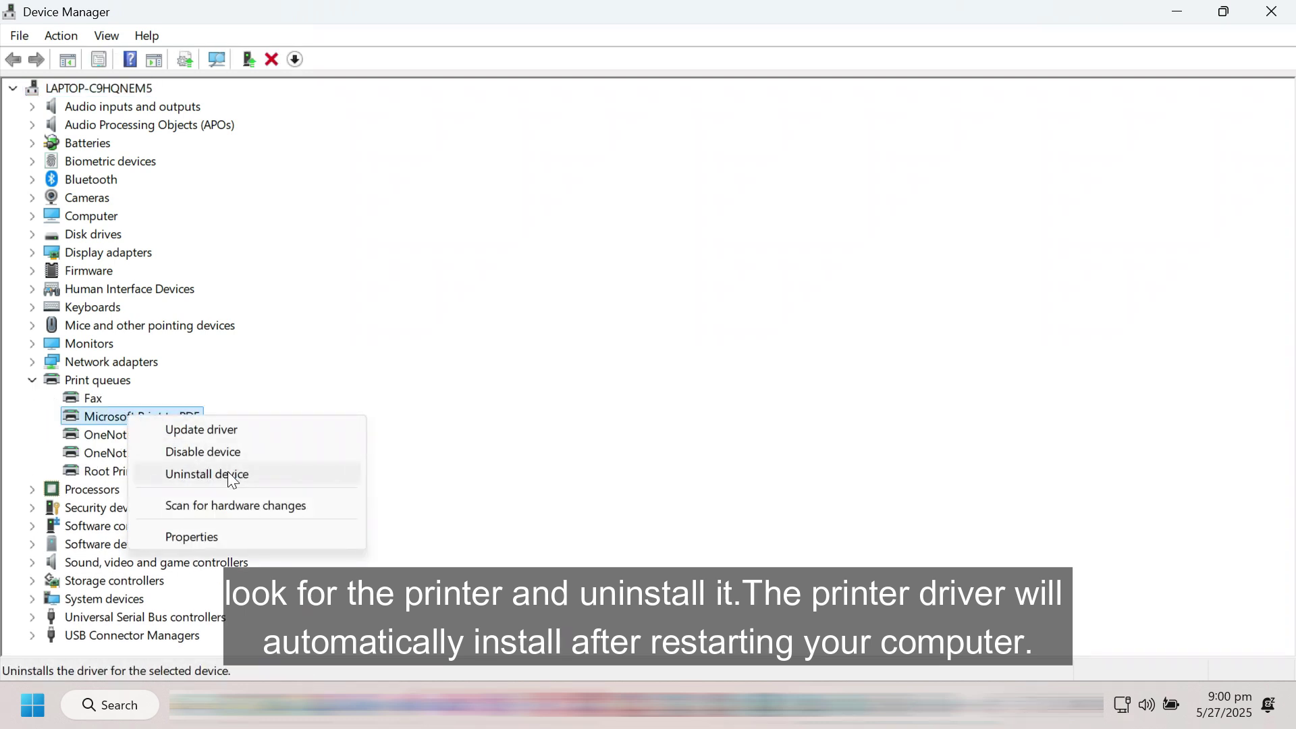